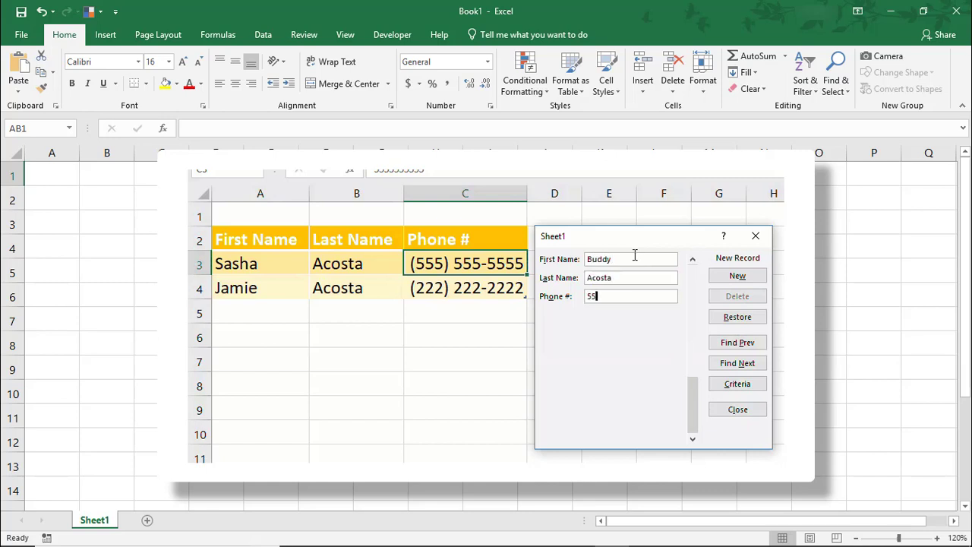
pyautogui.press('Return')
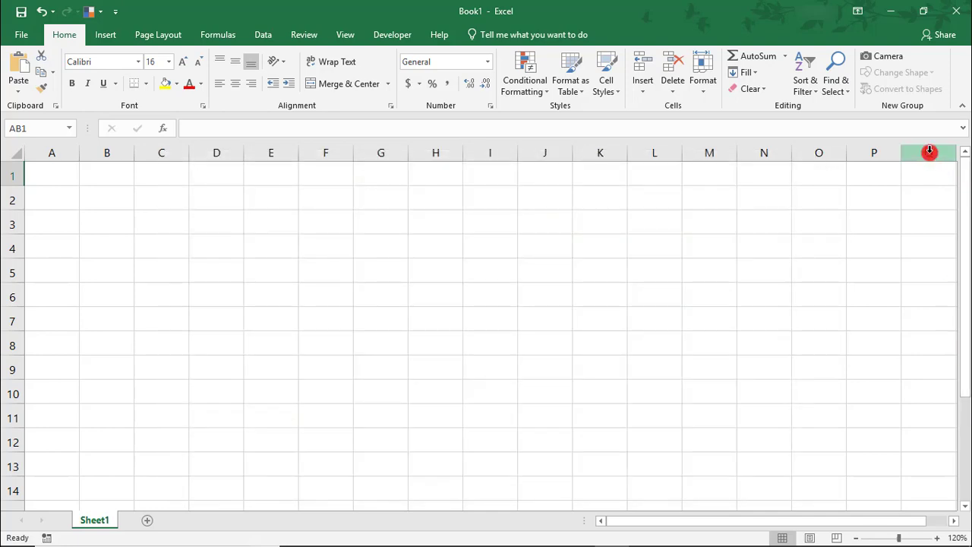
# Step: Open the ribbon customization options and list the Commands Not in the Ribbon
pyautogui.rightClick(956, 82)
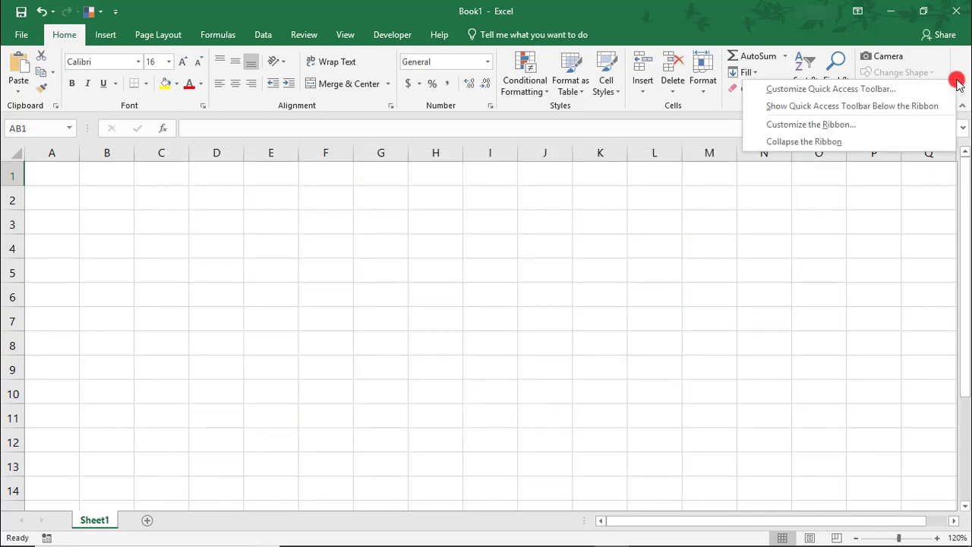
pyautogui.click(865, 124)
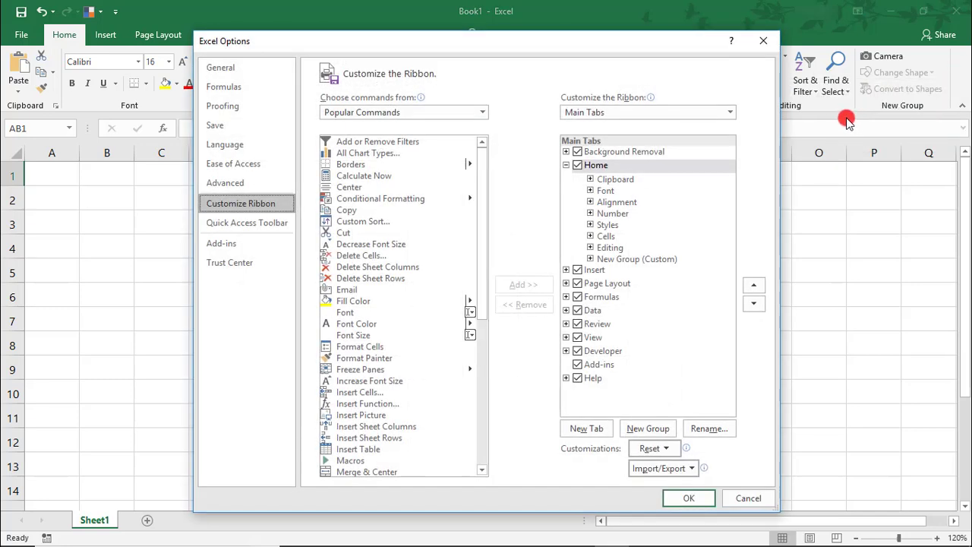
pyautogui.click(478, 113)
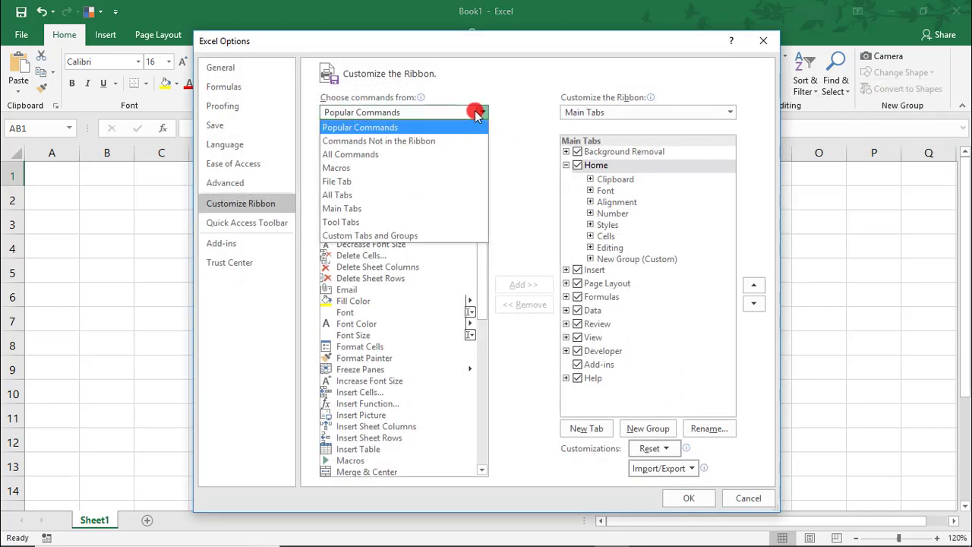
pyautogui.click(456, 141)
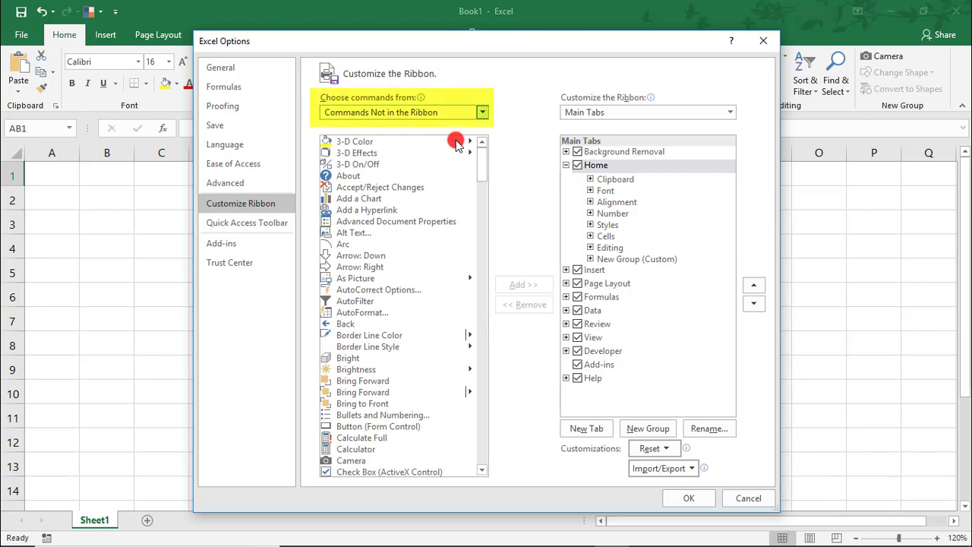
# Step: Add the Form command to New Group (Custom) on the Home tab and apply the ribbon customization
pyautogui.scroll(-7, 420, 323)
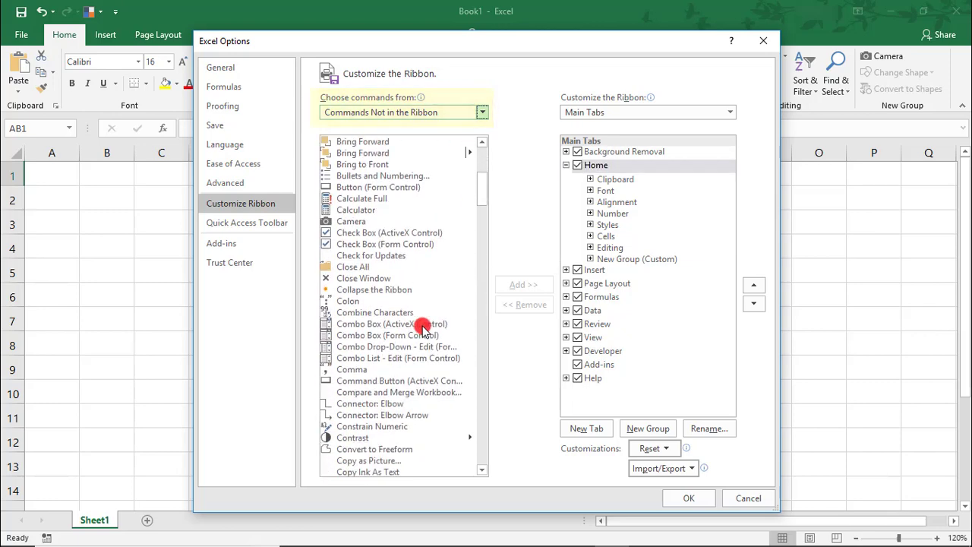
pyautogui.scroll(-15, 423, 329)
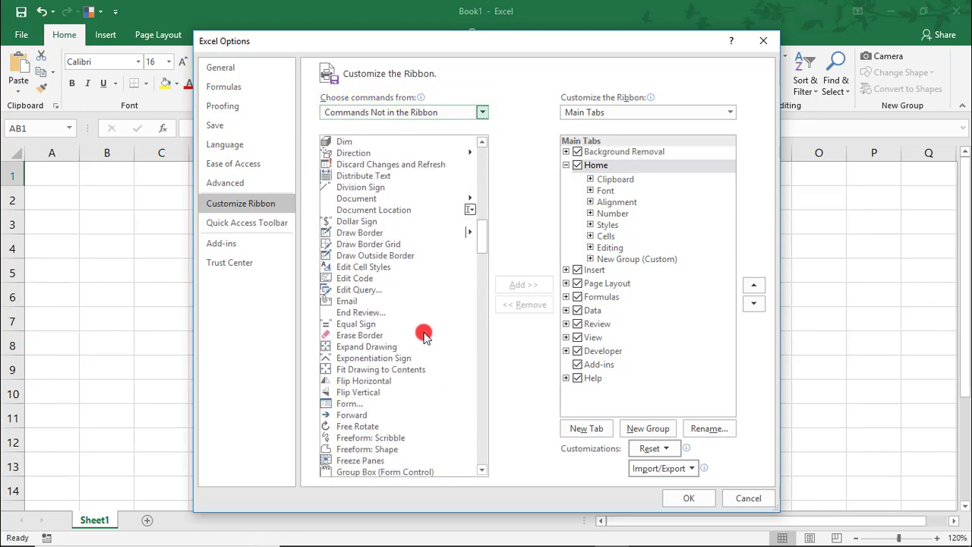
pyautogui.click(362, 405)
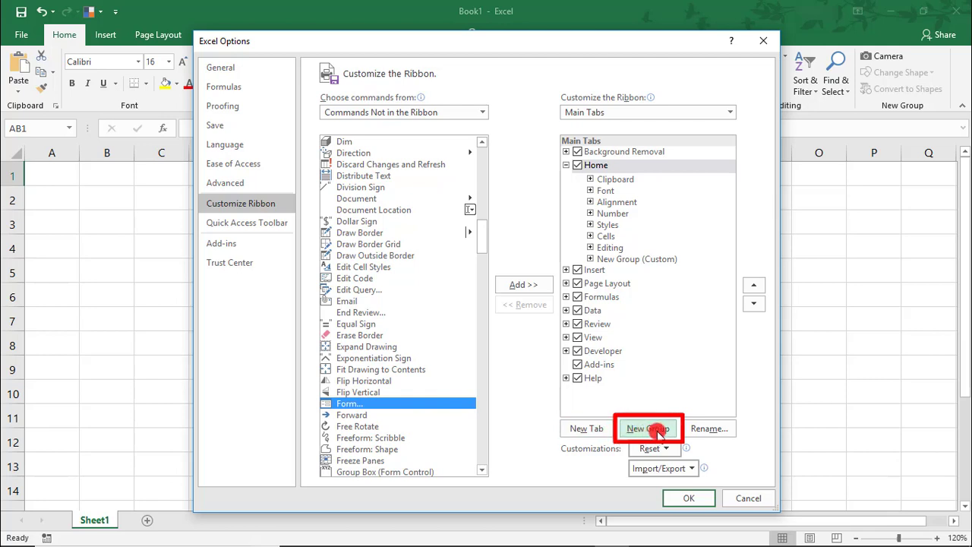
pyautogui.click(590, 259)
pyautogui.click(600, 259)
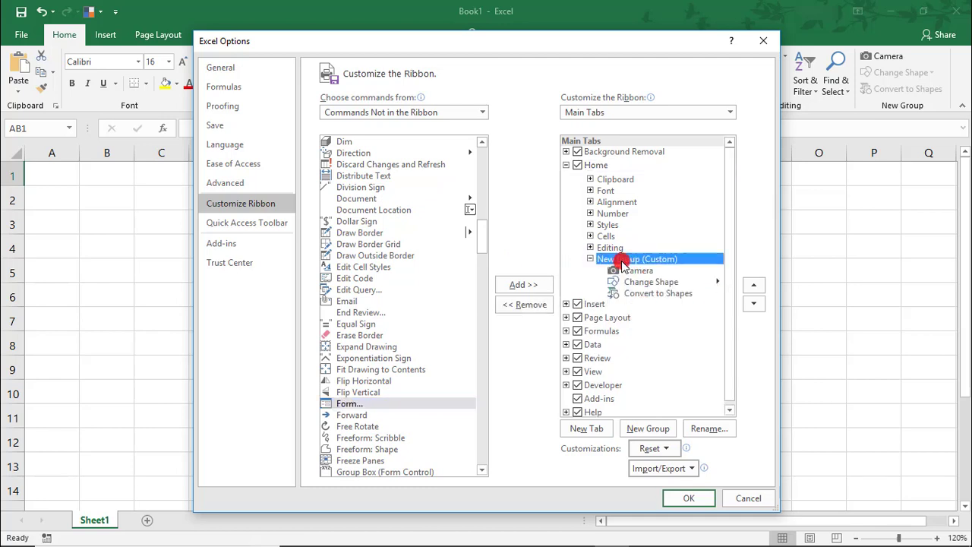
pyautogui.click(519, 284)
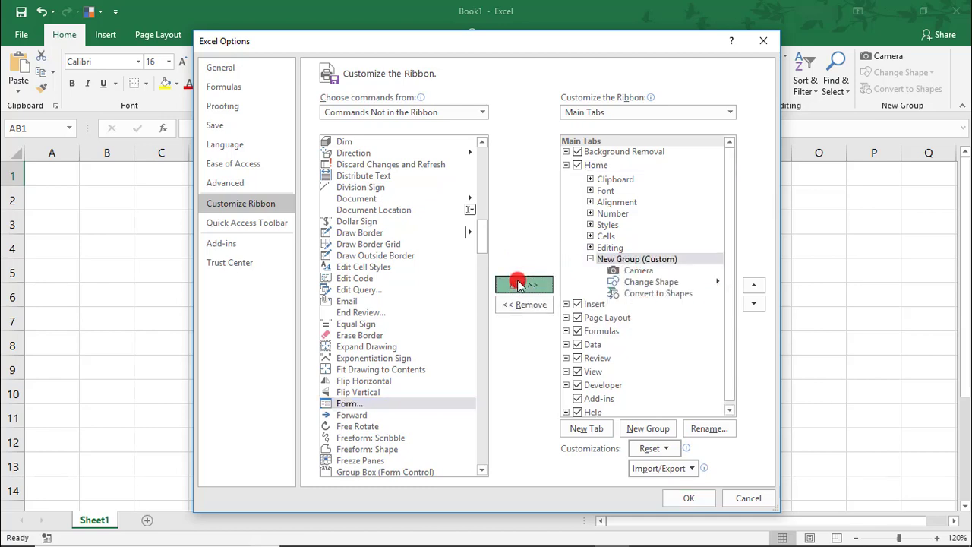
pyautogui.click(699, 498)
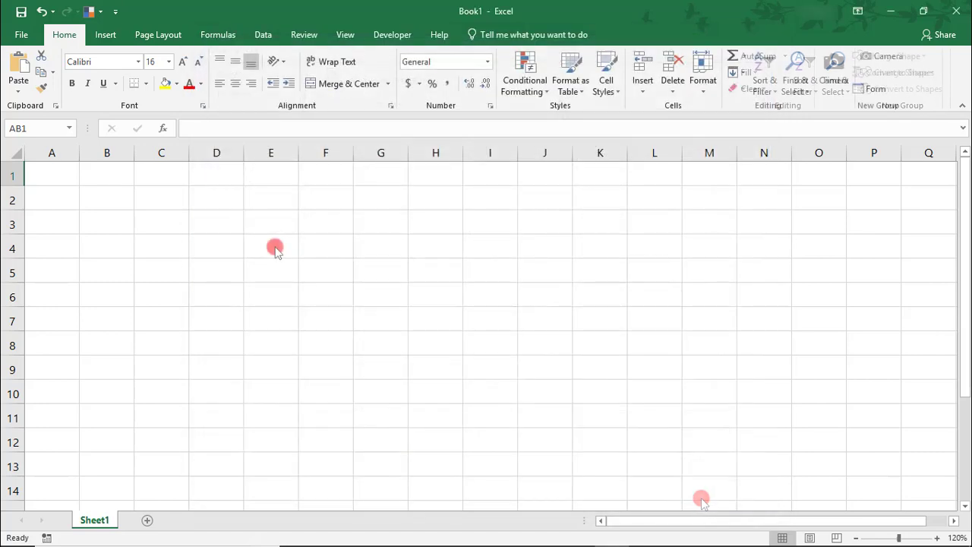
# Step: Enter the headers First Name, Last Name and Phone # in B2:D2 and autofit columns B to D
pyautogui.click(118, 206)
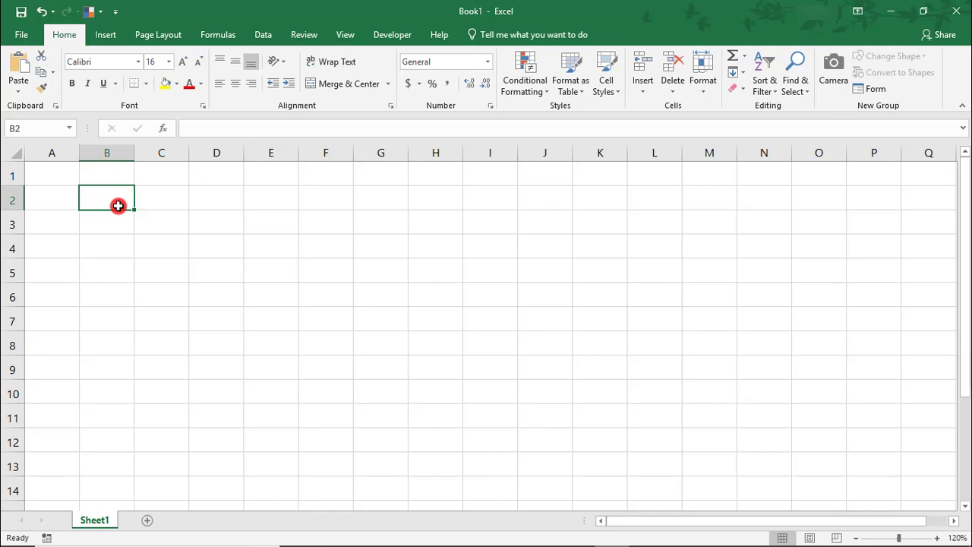
pyautogui.write('First Nam')
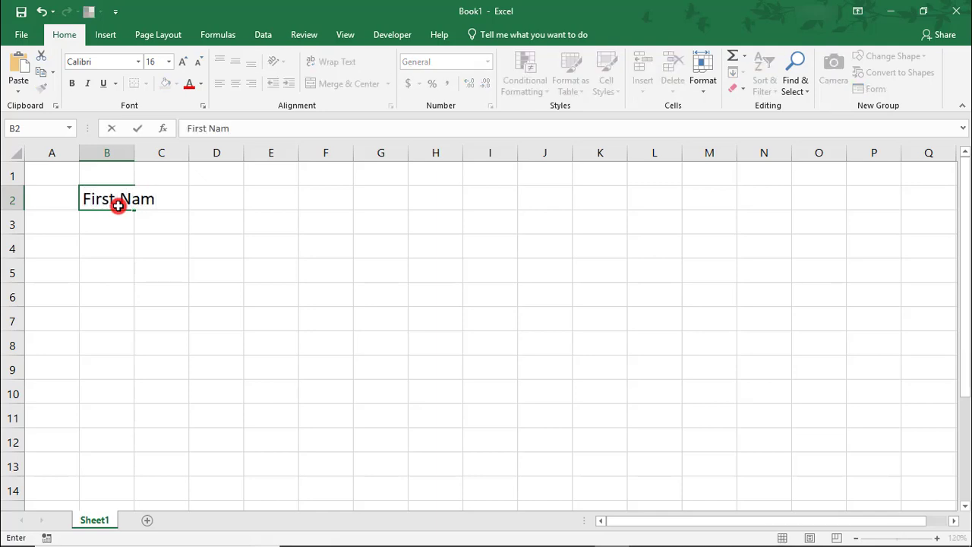
pyautogui.write('e')
pyautogui.press('Tab')
pyautogui.write('Last Name')
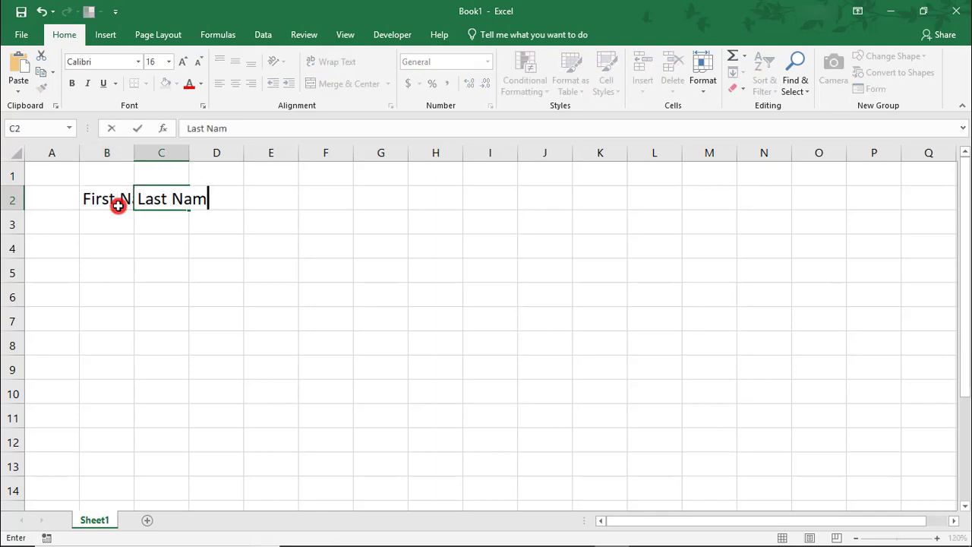
pyautogui.press('Tab')
pyautogui.write('Phone')
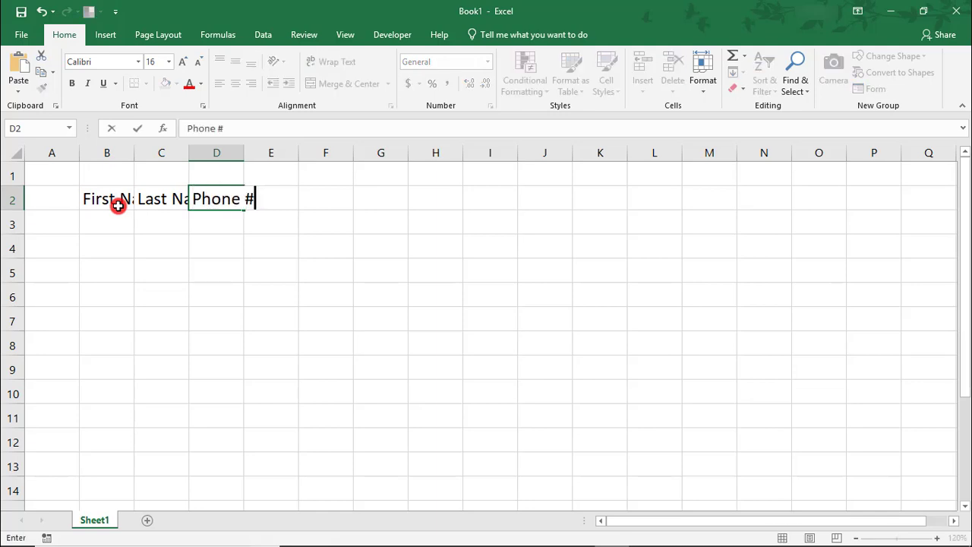
pyautogui.press('Return')
pyautogui.moveTo(120, 153); pyautogui.dragTo(190, 151)
pyautogui.doubleClick(189, 153)
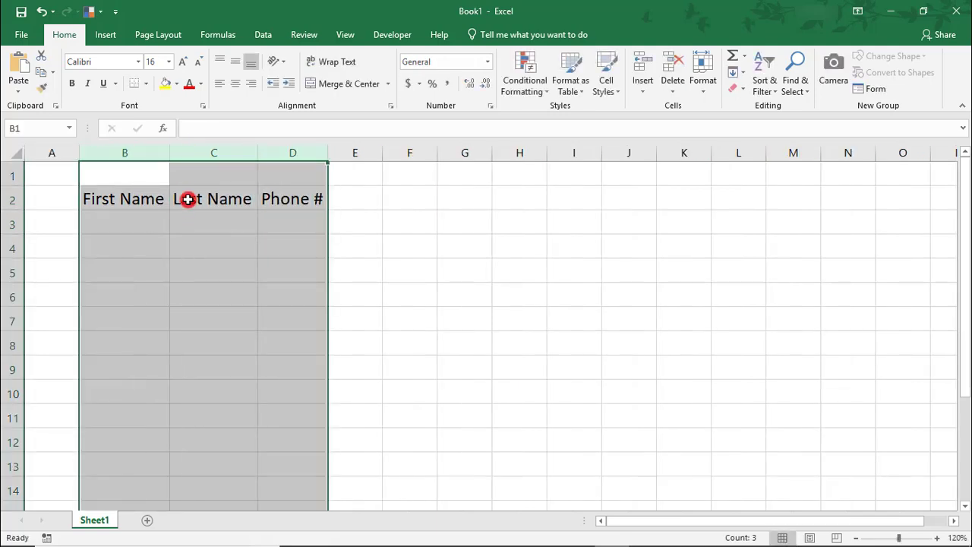
# Step: Format B2:D2 as a table with headers in a gold Medium style and turn off its filter buttons
pyautogui.click(188, 199)
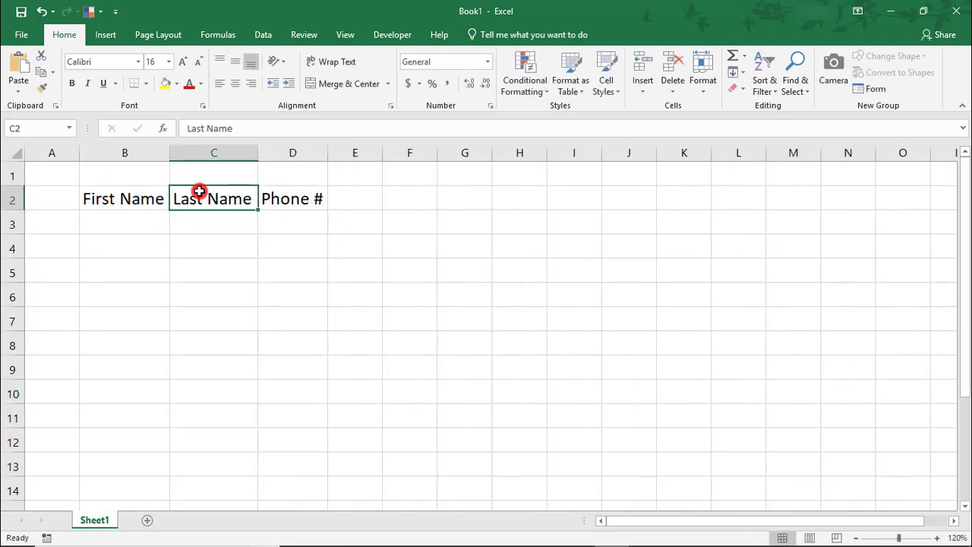
pyautogui.click(580, 85)
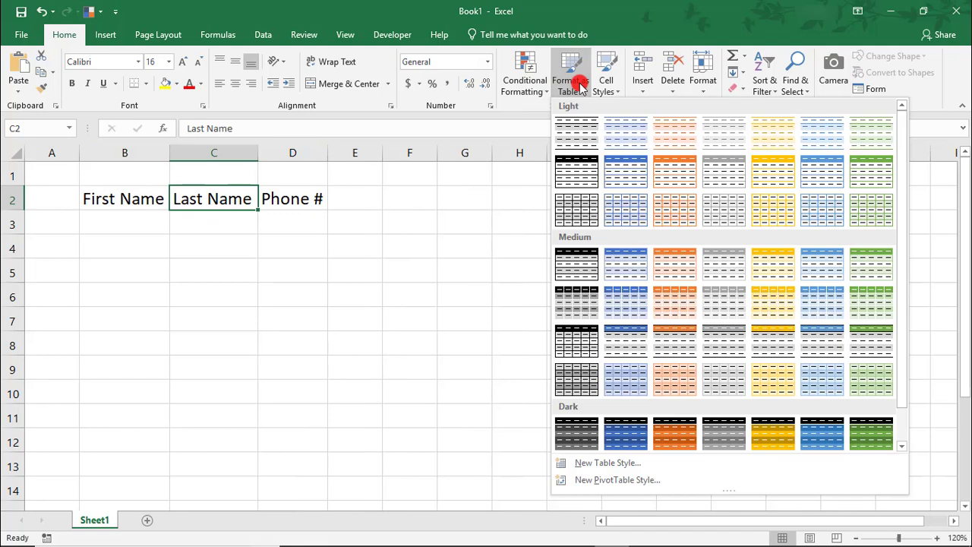
pyautogui.click(772, 302)
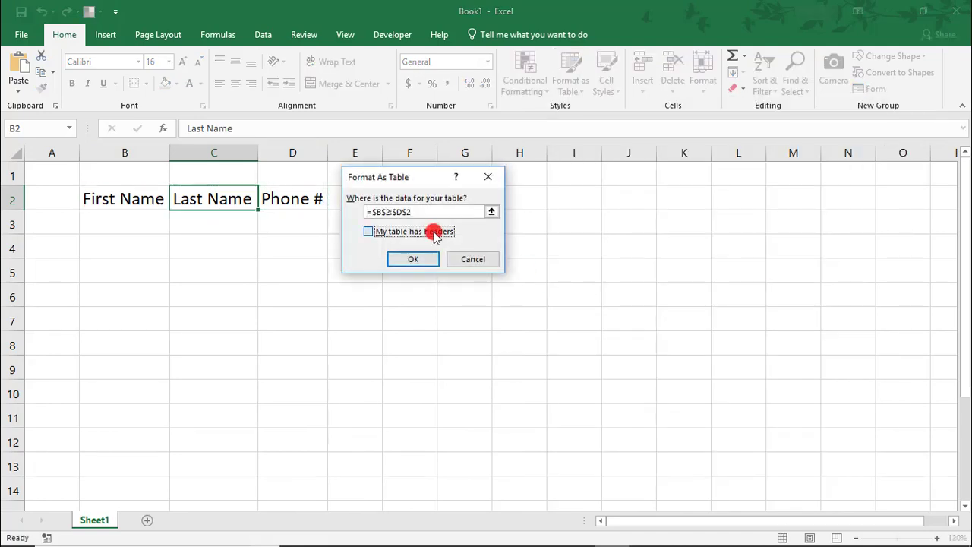
pyautogui.click(434, 234)
pyautogui.click(414, 259)
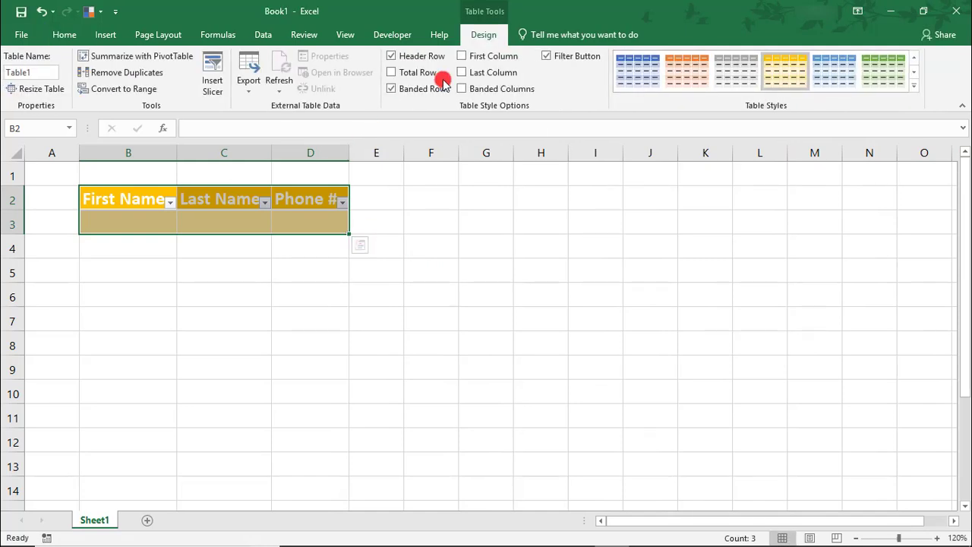
pyautogui.click(544, 58)
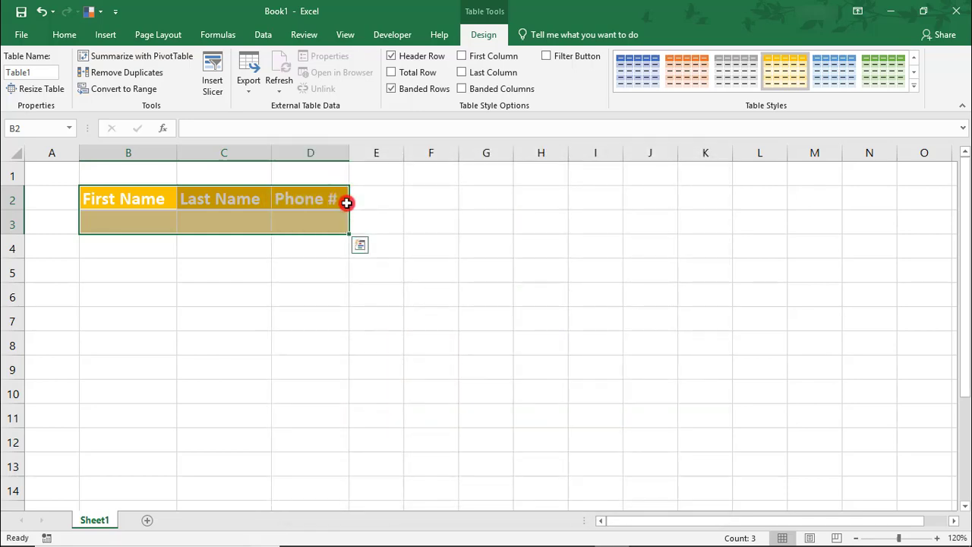
# Step: Add six contact records through the data entry form, filling in each first name, last name and phone number, and close the form
pyautogui.click(77, 35)
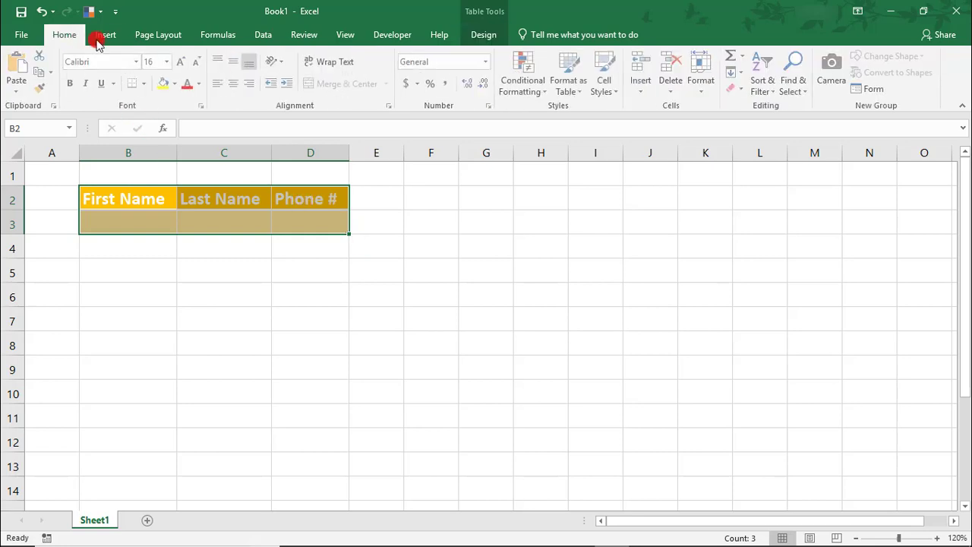
pyautogui.click(868, 89)
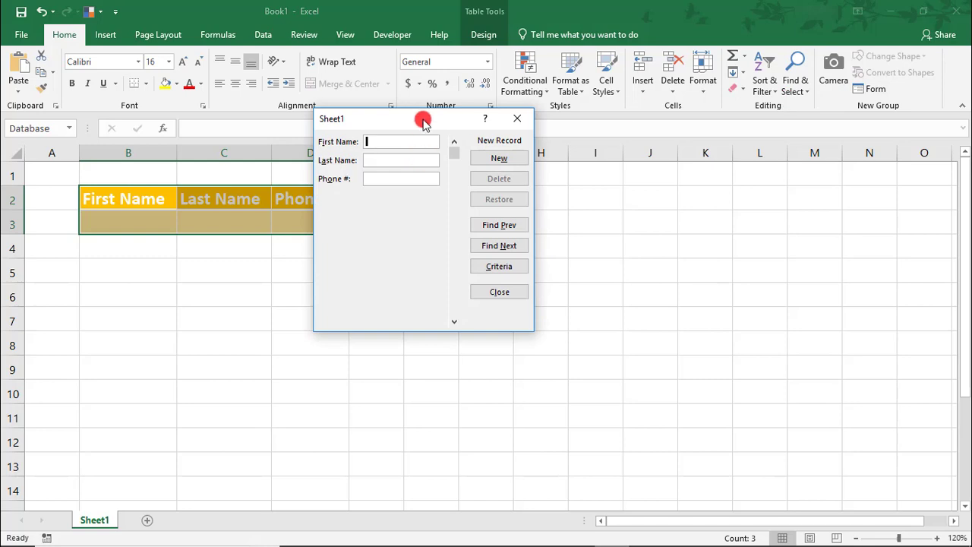
pyautogui.moveTo(423, 122); pyautogui.dragTo(522, 188)
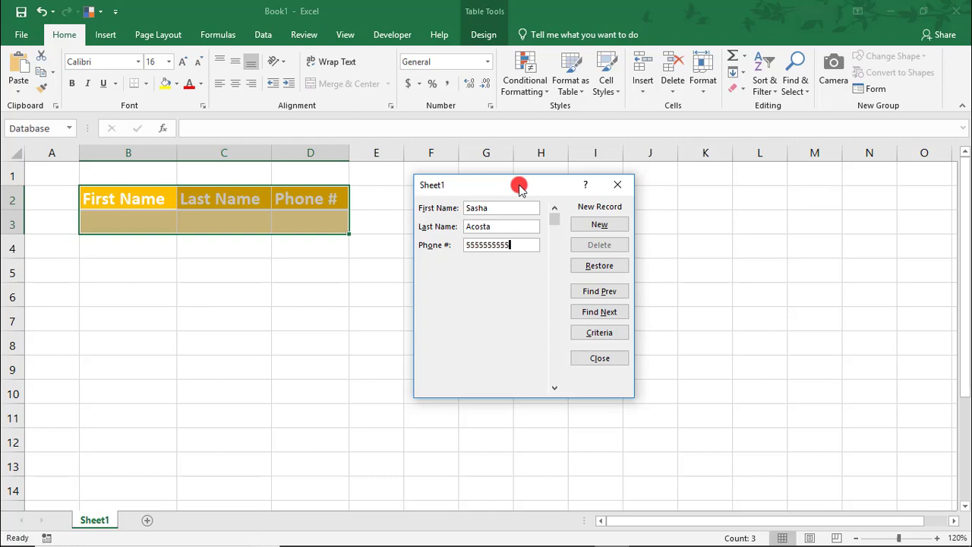
pyautogui.click(611, 225)
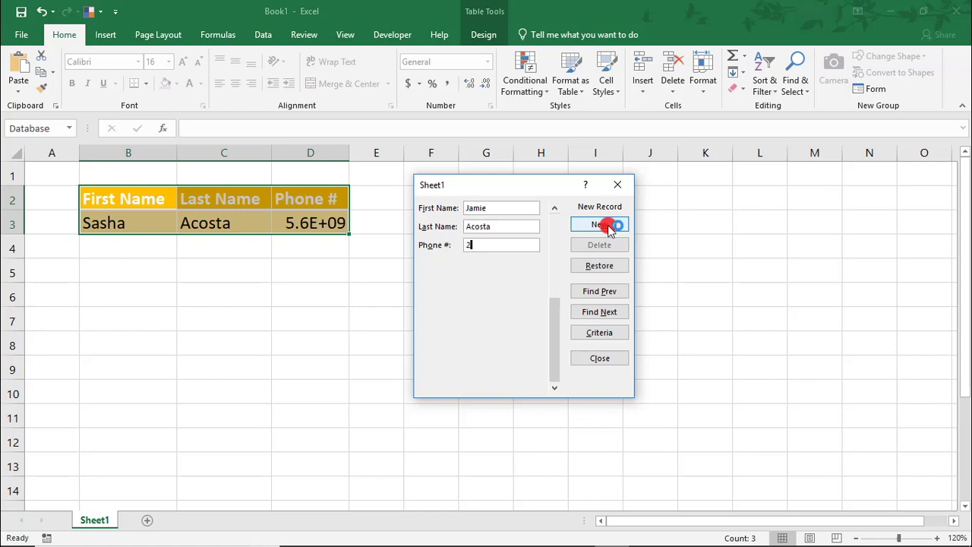
pyautogui.click(608, 225)
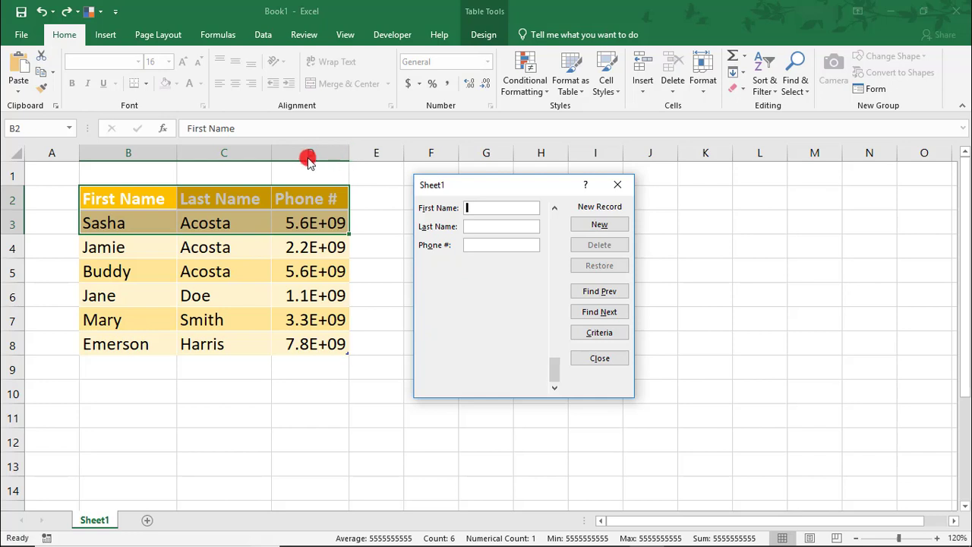
pyautogui.click(585, 358)
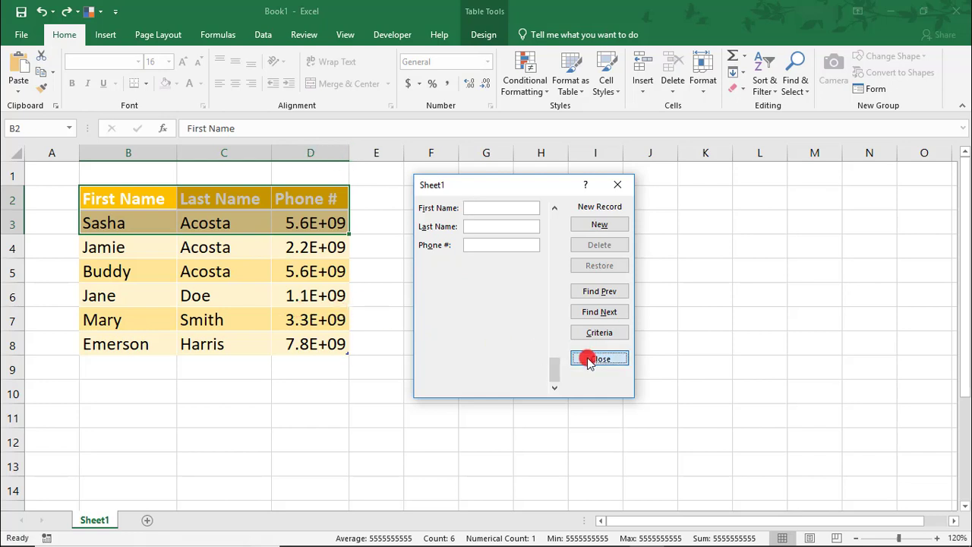
# Step: Autofit the Phone # column and select the Last Name cell of the first record
pyautogui.doubleClick(350, 152)
pyautogui.click(285, 221)
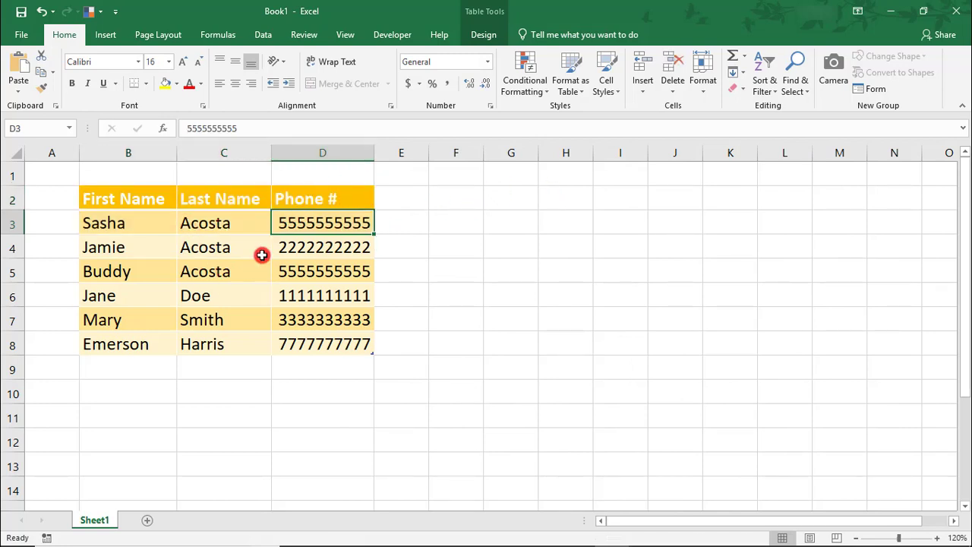
pyautogui.click(210, 226)
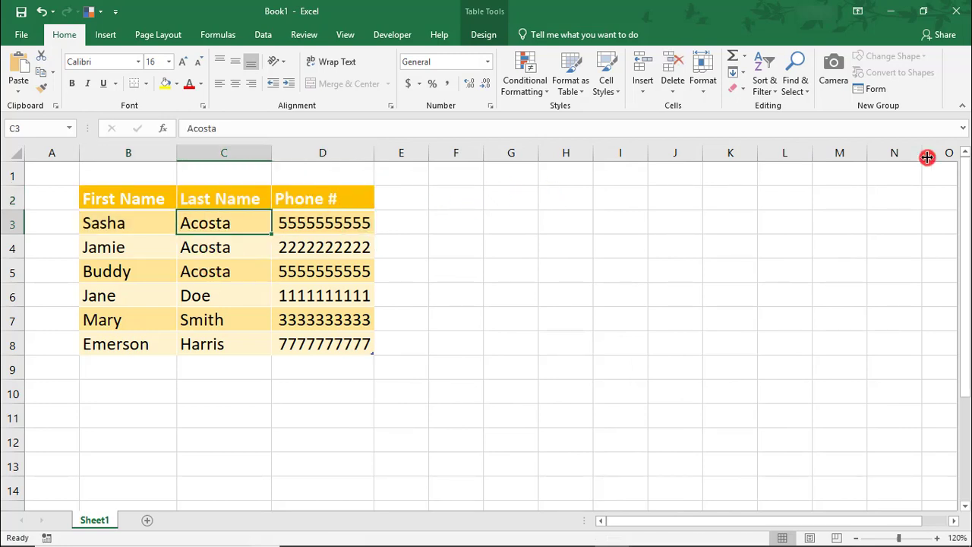
# Step: Reopen the data entry form, browse from the first record to the blank new record, and close the form
pyautogui.click(865, 88)
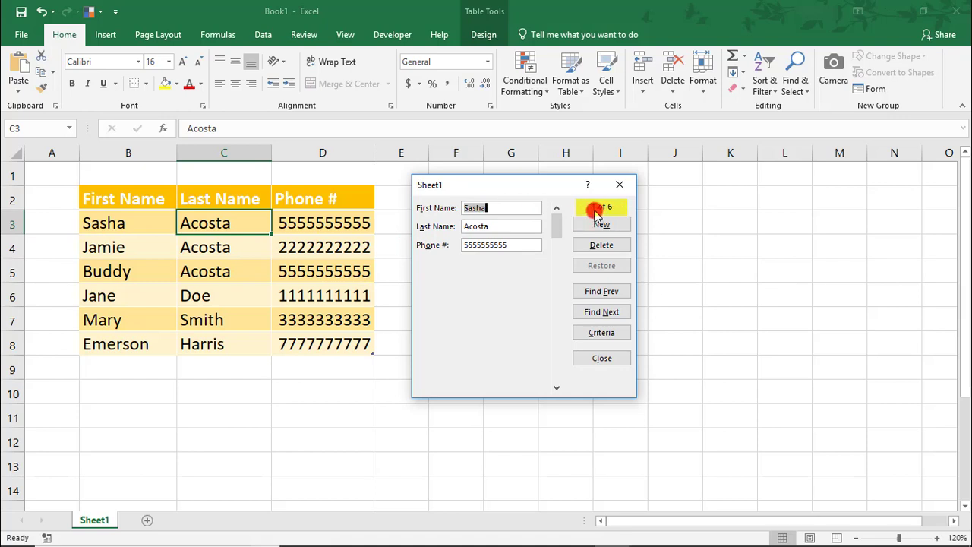
pyautogui.moveTo(555, 225); pyautogui.dragTo(553, 385)
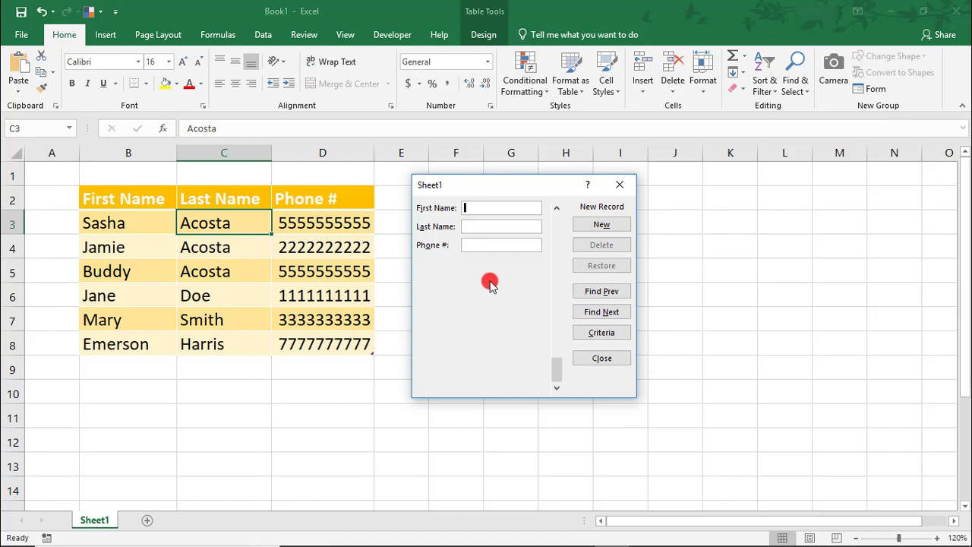
pyautogui.click(600, 360)
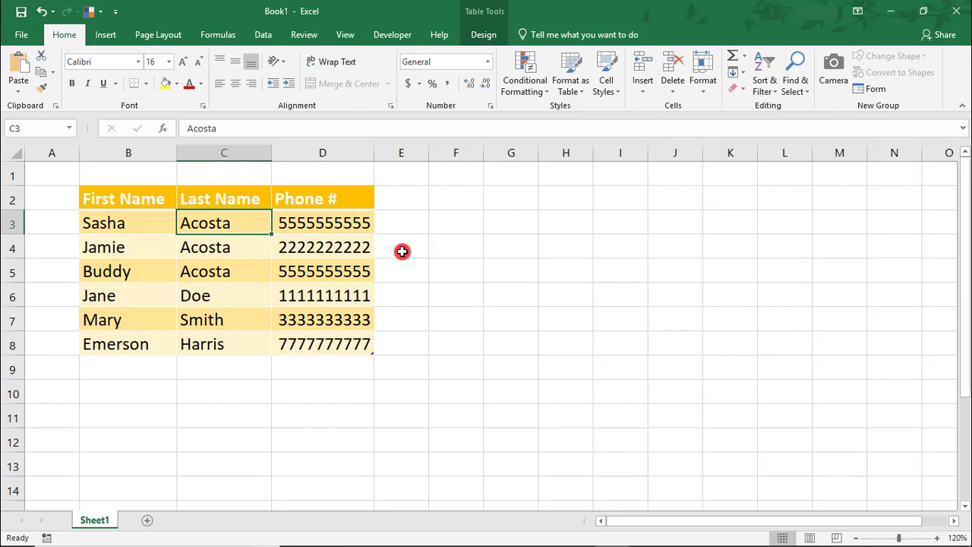
# Step: Format the whole Phone # column with the Special phone number format and select the phone cell of the fifth record
pyautogui.click(348, 153)
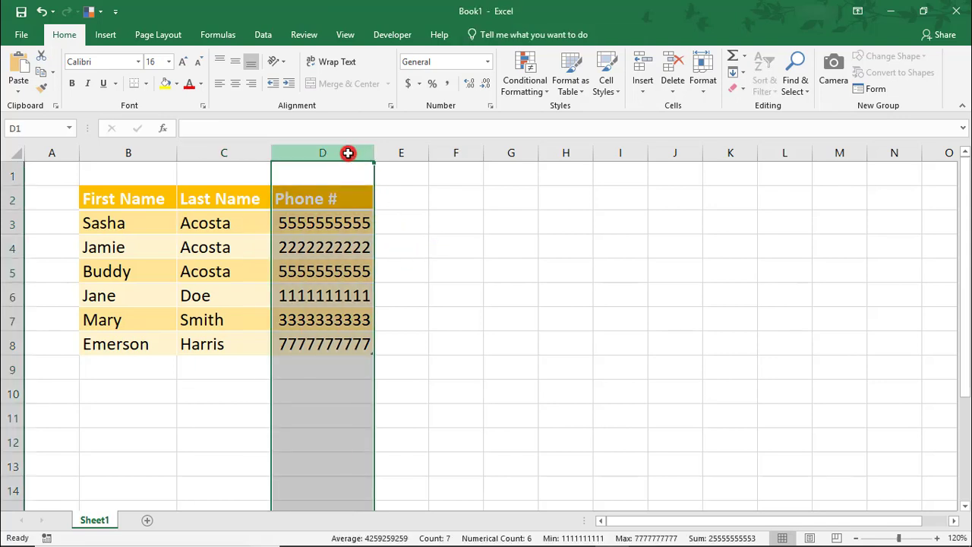
pyautogui.rightClick(347, 152)
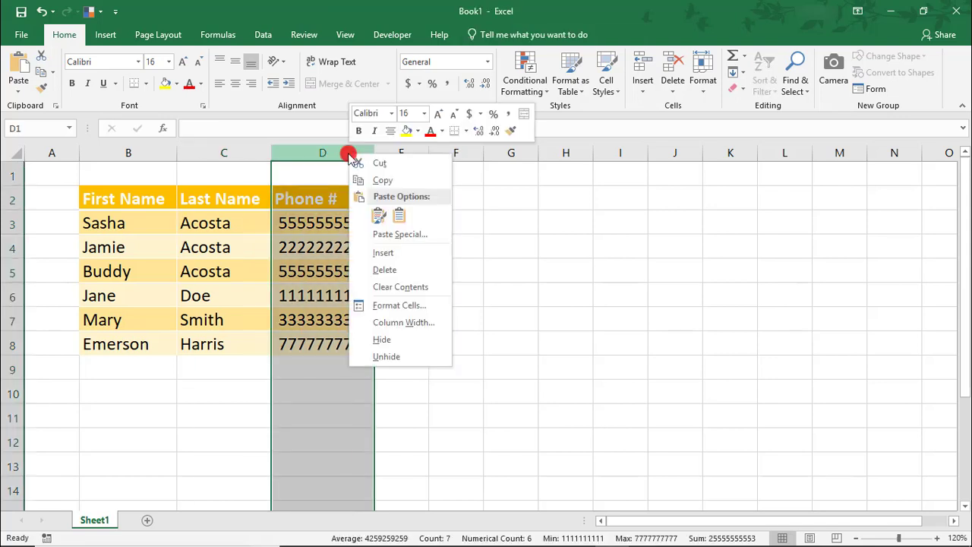
pyautogui.click(372, 305)
pyautogui.click(222, 286)
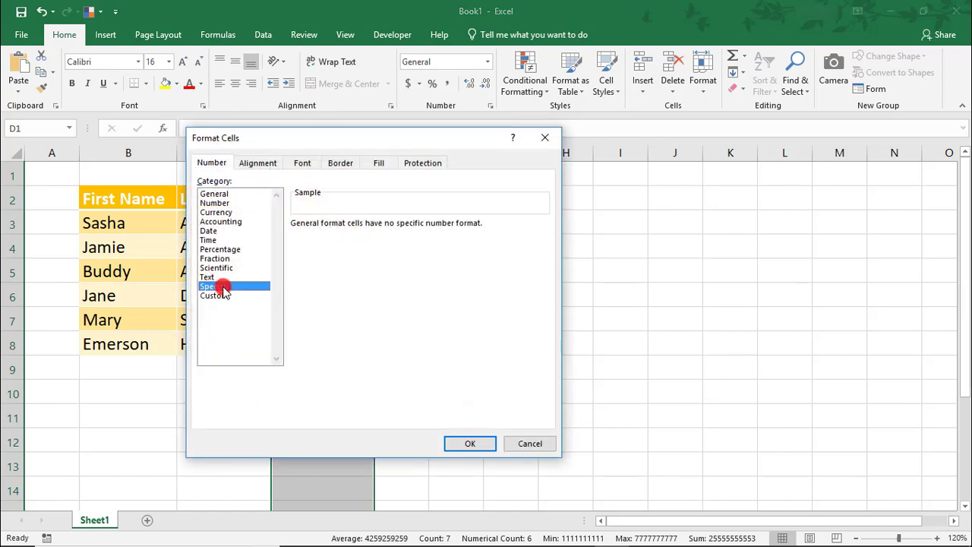
pyautogui.click(331, 254)
pyautogui.click(471, 444)
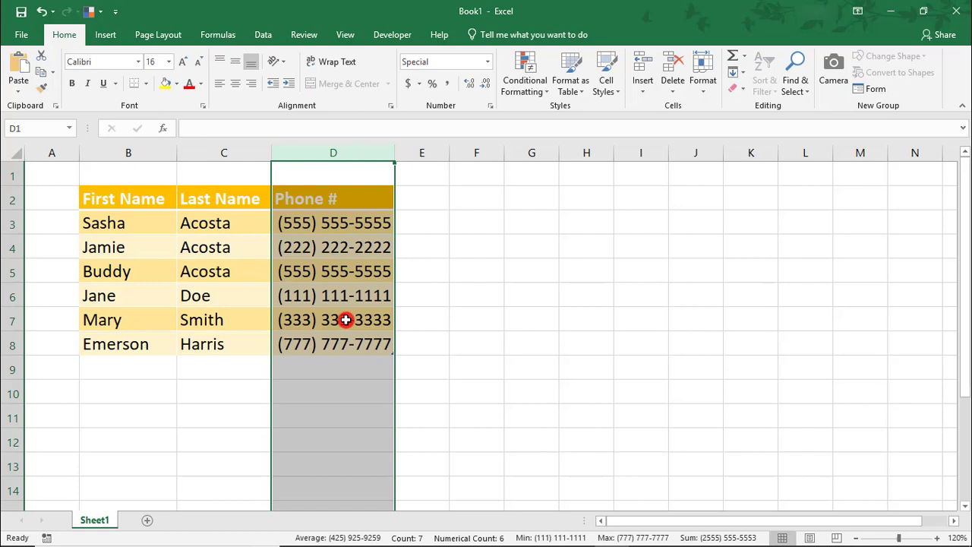
pyautogui.click(346, 319)
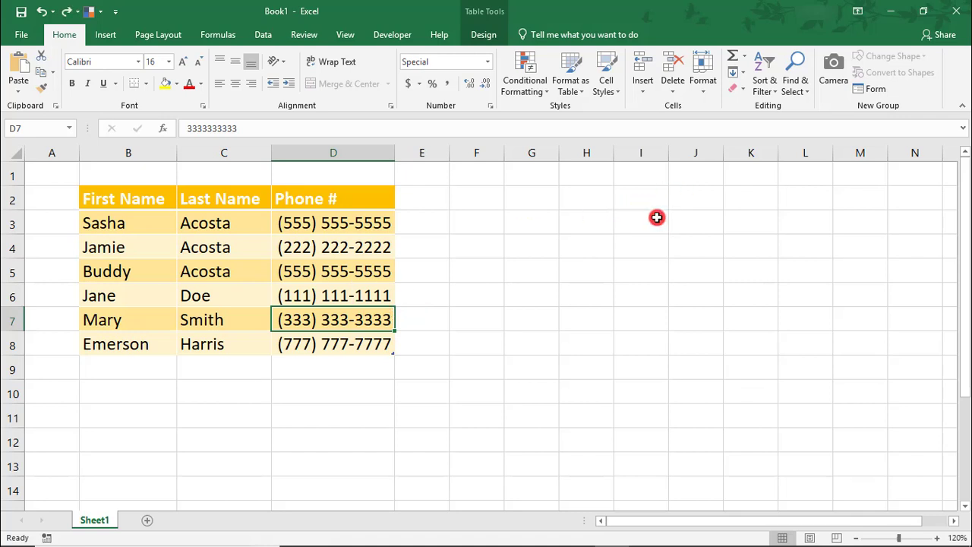
# Step: Insert a new table column before Phone # and enter State as its header
pyautogui.click(350, 153)
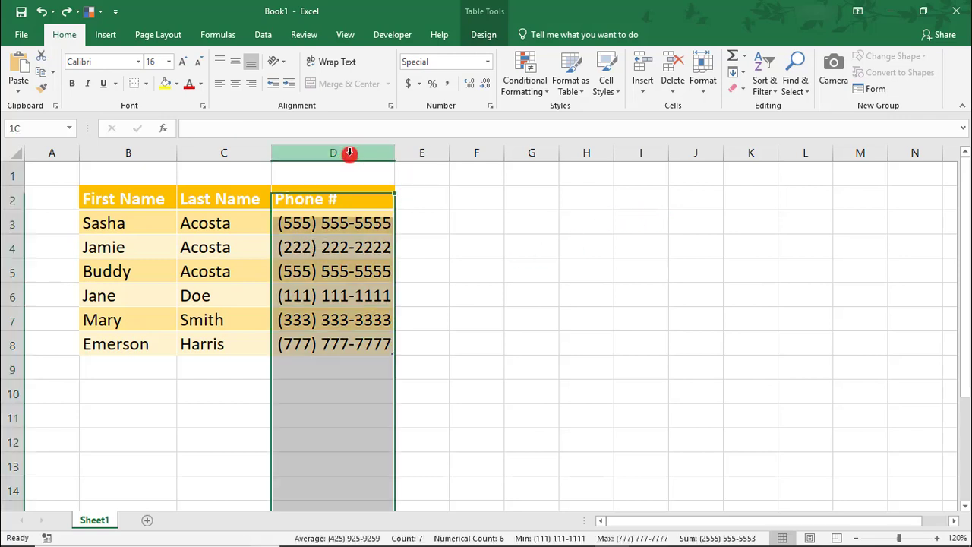
pyautogui.rightClick(349, 153)
pyautogui.click(386, 254)
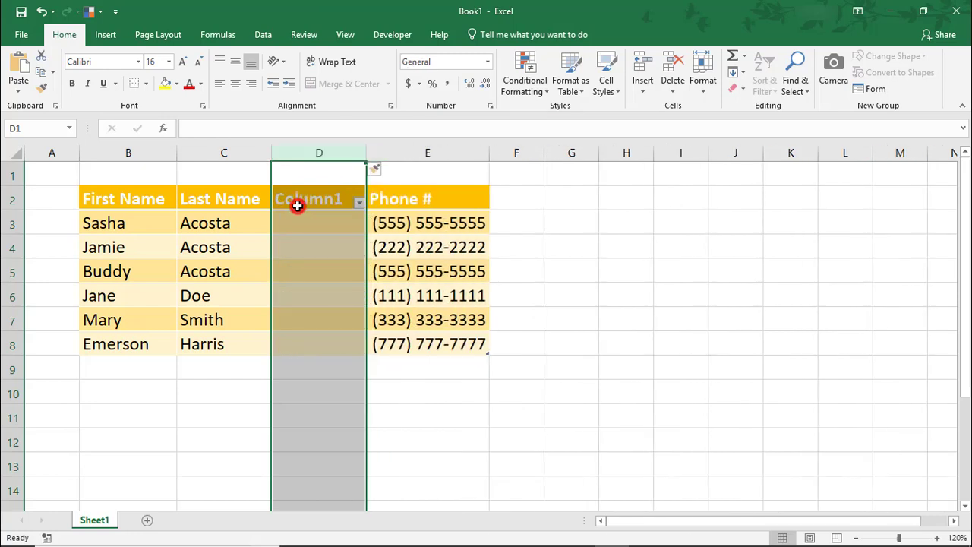
pyautogui.click(297, 205)
pyautogui.write('State')
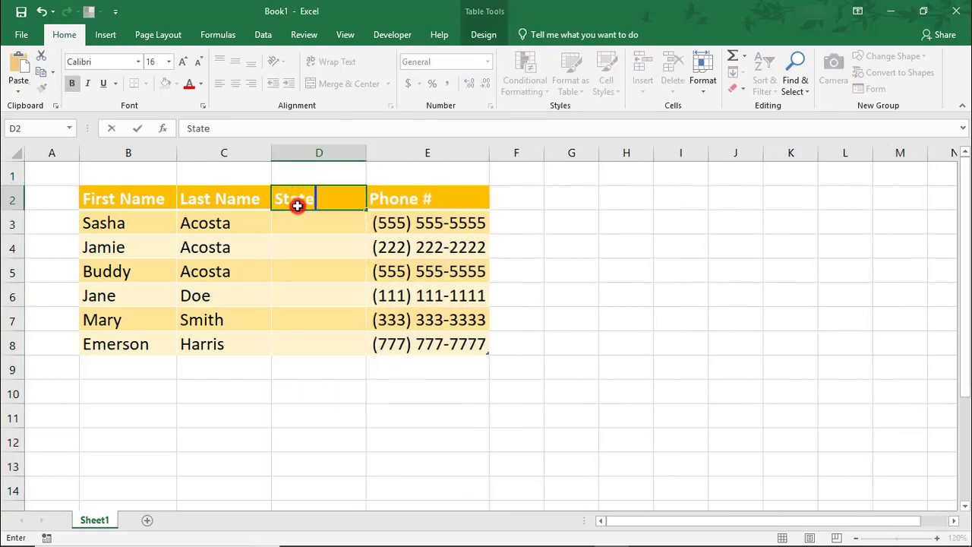
pyautogui.press('Tab')
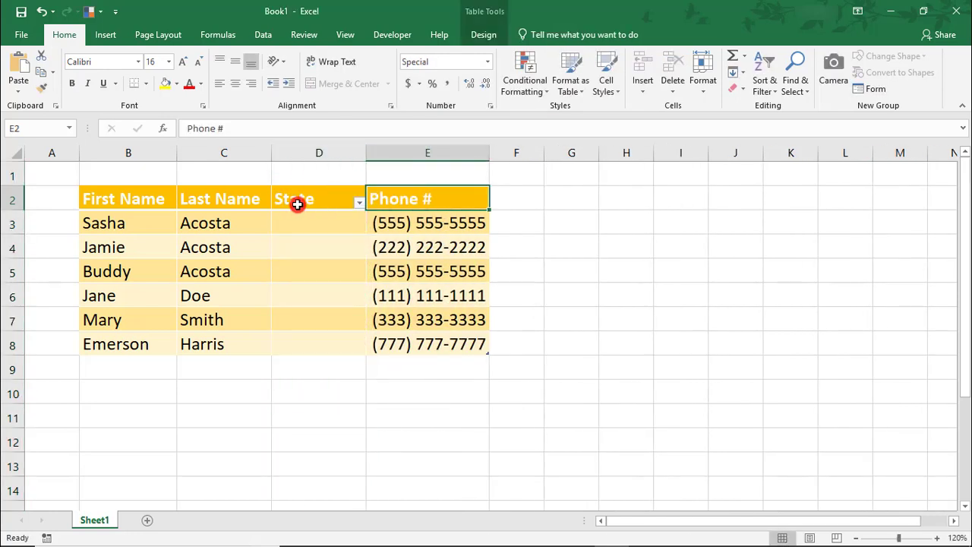
# Step: Open the data entry form and search for the third record, using its first name as the criterion
pyautogui.click(870, 89)
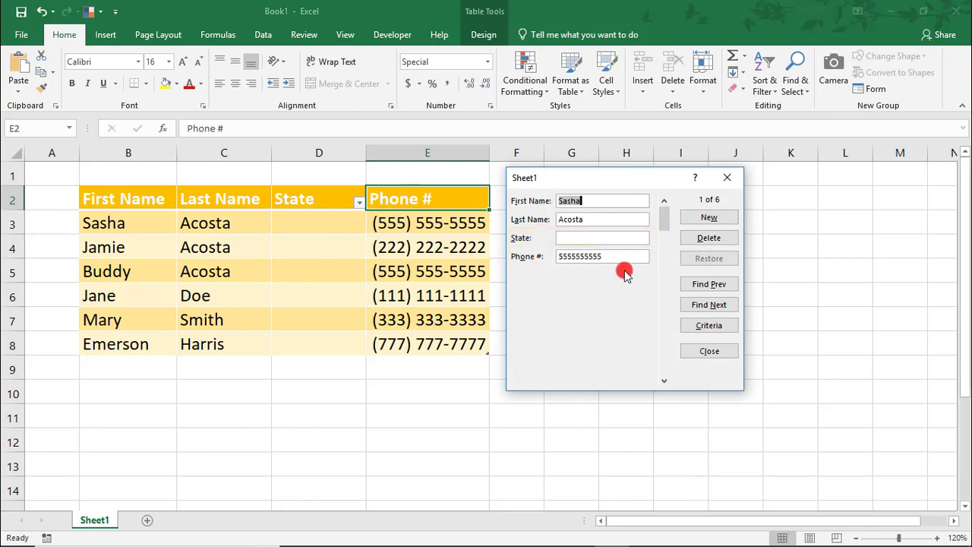
pyautogui.click(710, 326)
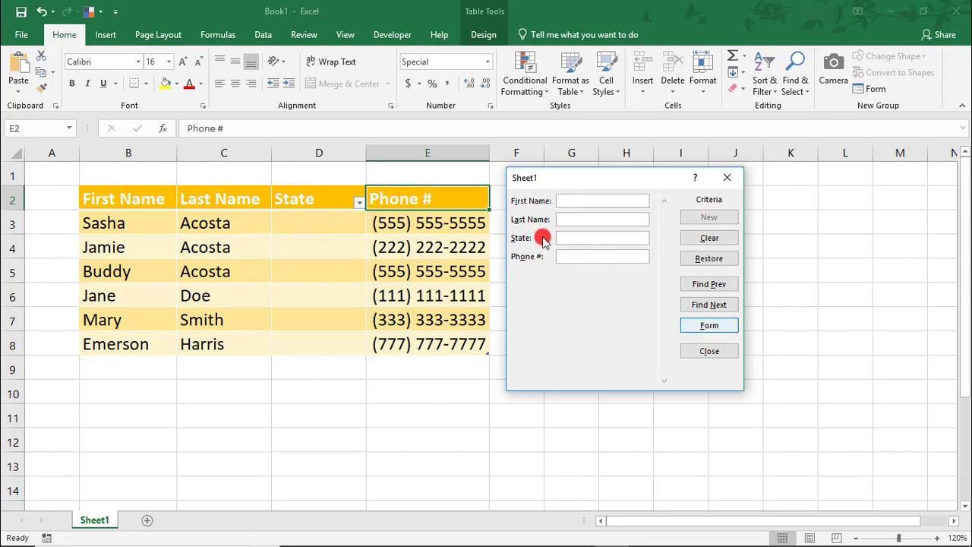
pyautogui.click(574, 239)
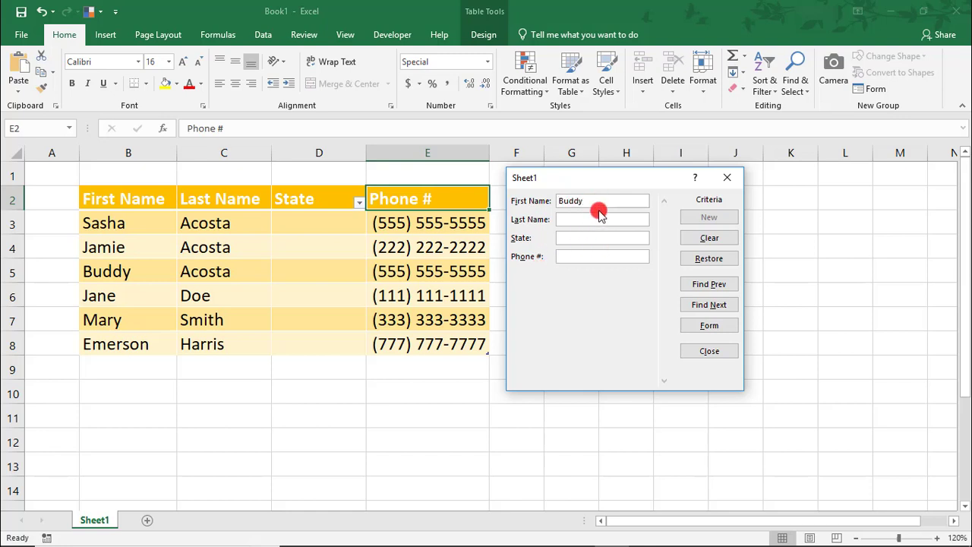
pyautogui.press('Return')
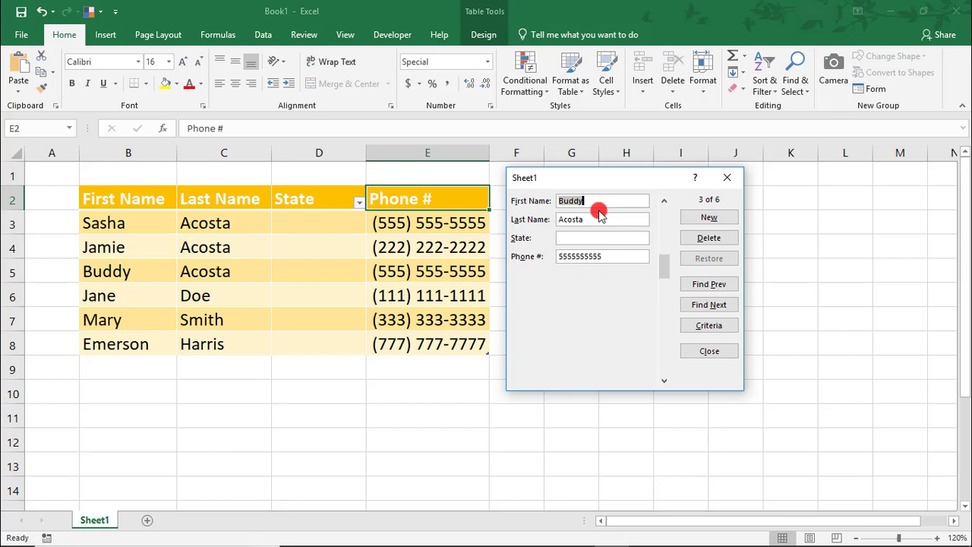